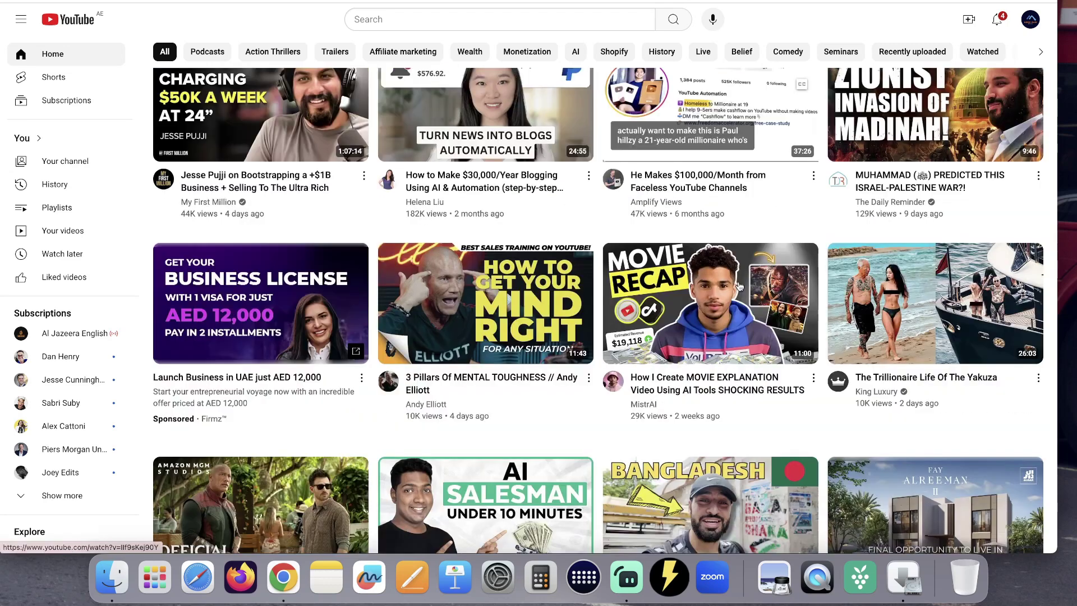
scroll(538, 304, "down", 4)
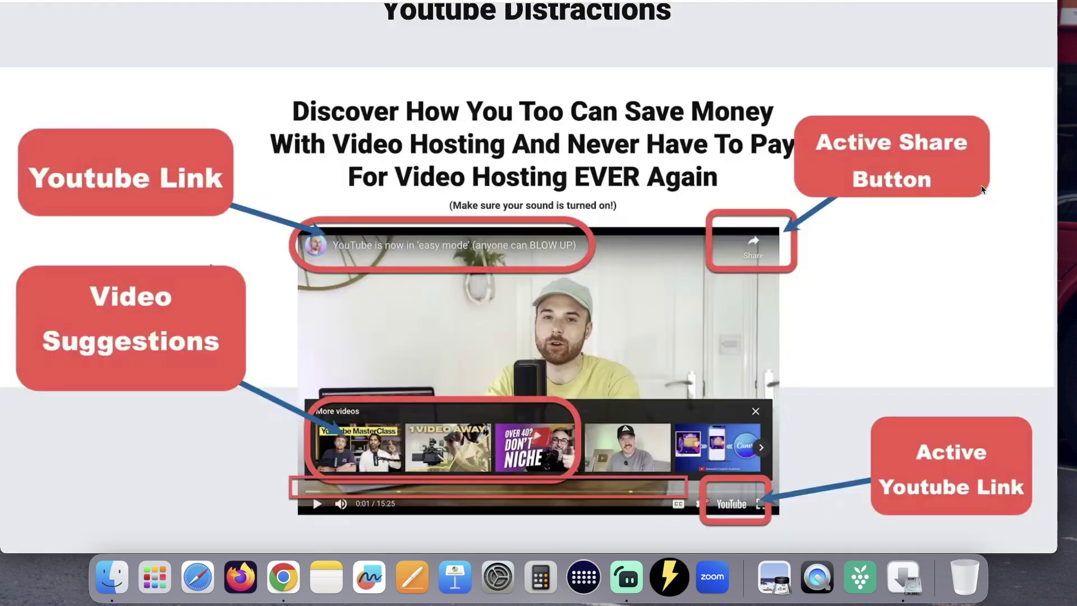
scroll(984, 189, "down", 1)
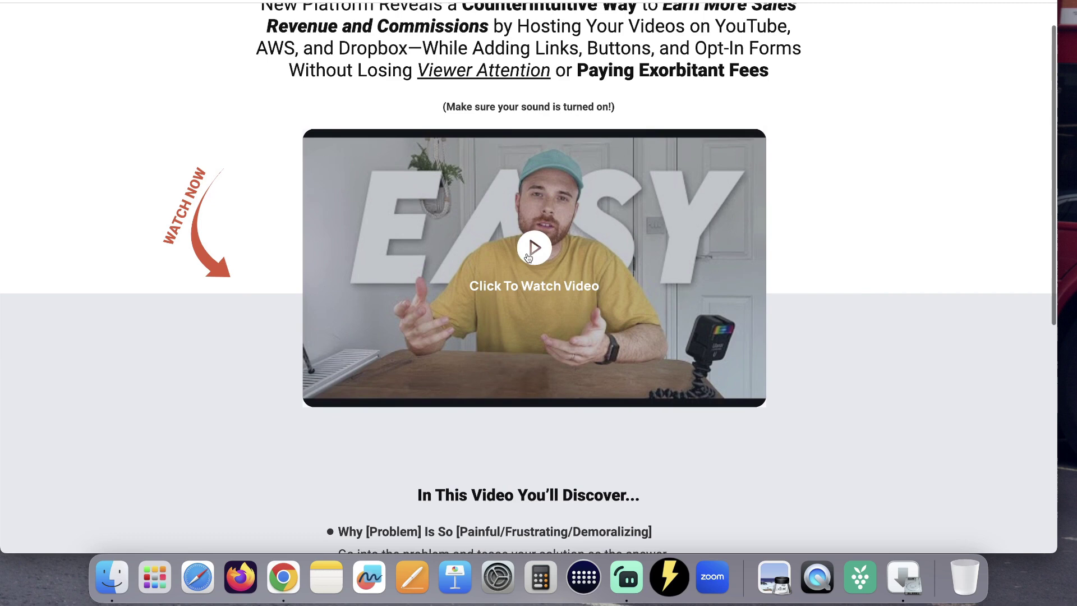
Start playing the embedded video on the landing page.
left_click(534, 244)
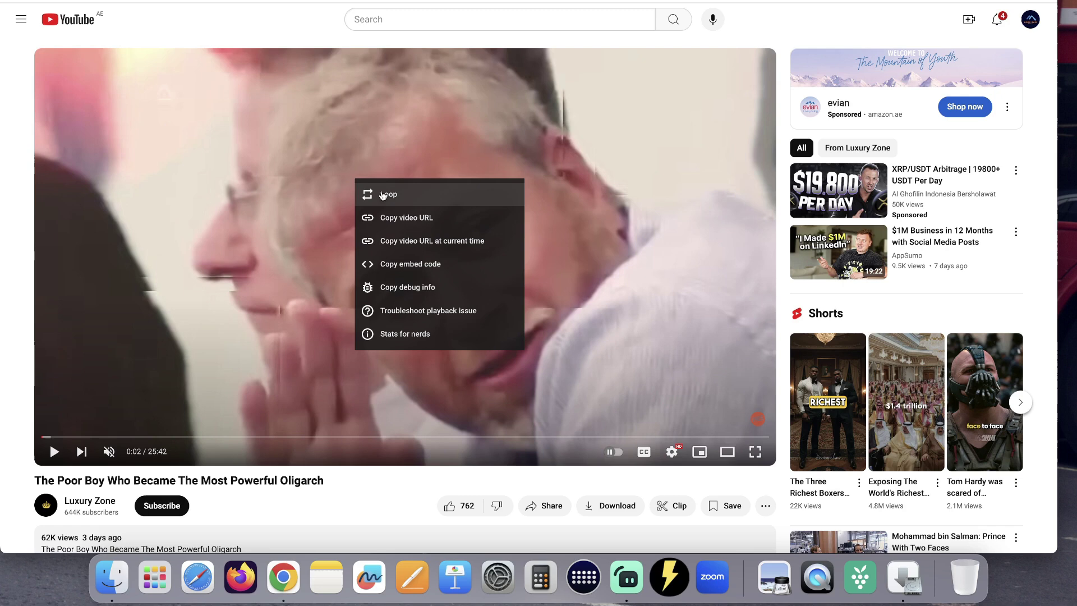
Copy the YouTube video's URL from its right-click menu.
left_click(407, 217)
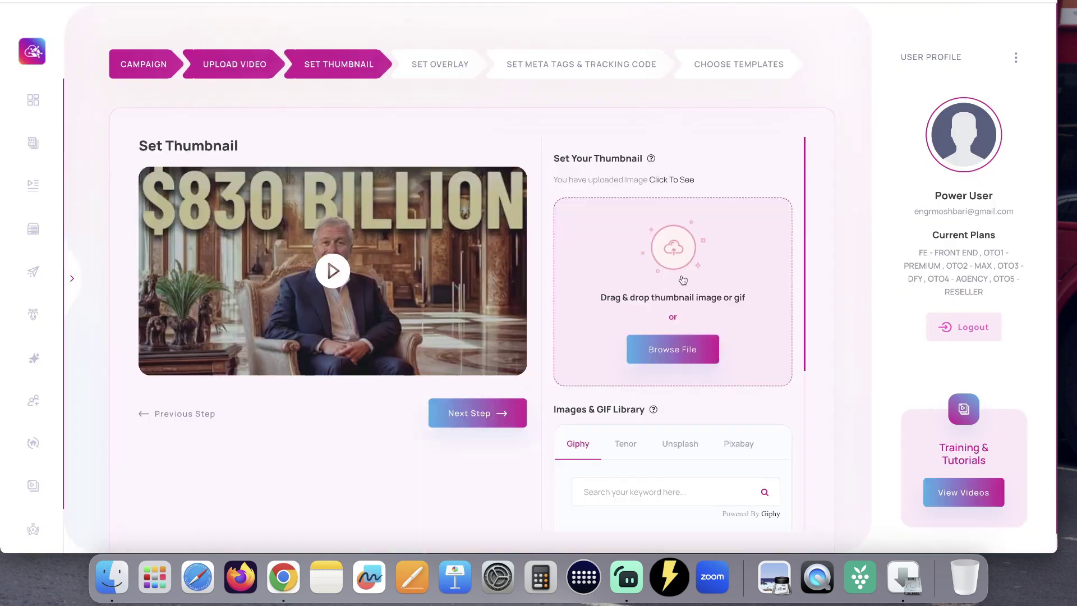
scroll(751, 271, "down", 3)
scroll(751, 271, "down", 2)
scroll(751, 271, "down", 3)
scroll(752, 271, "down", 3)
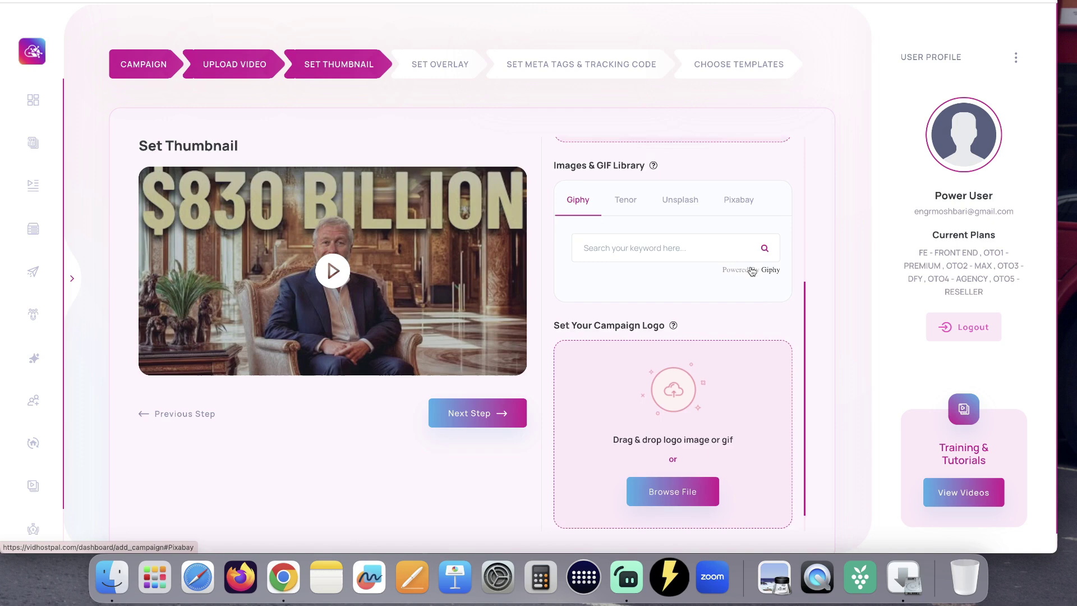
scroll(751, 271, "down", 3)
scroll(751, 271, "down", 1)
scroll(673, 295, "up", 5)
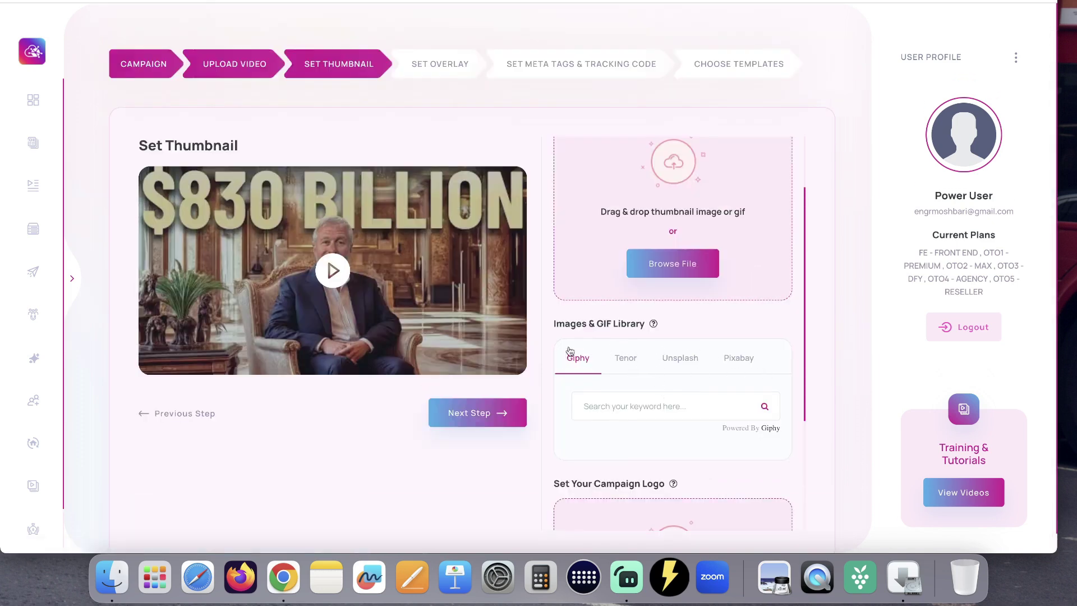
Keep the Rubber Band play button animation and hide the progress bar and overlay.
left_click(478, 412)
left_click(672, 249)
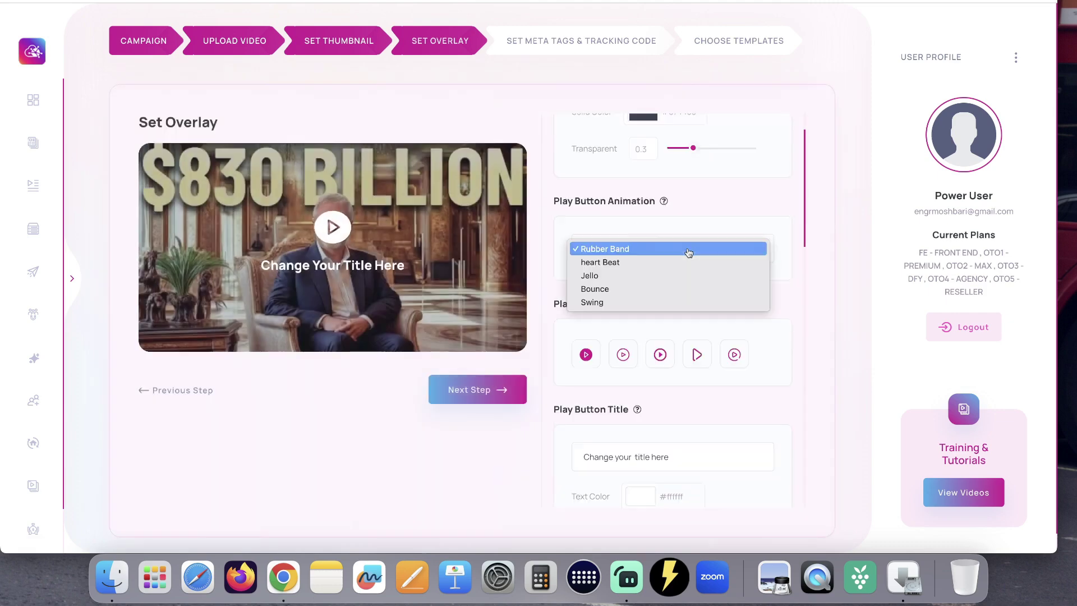
left_click(614, 250)
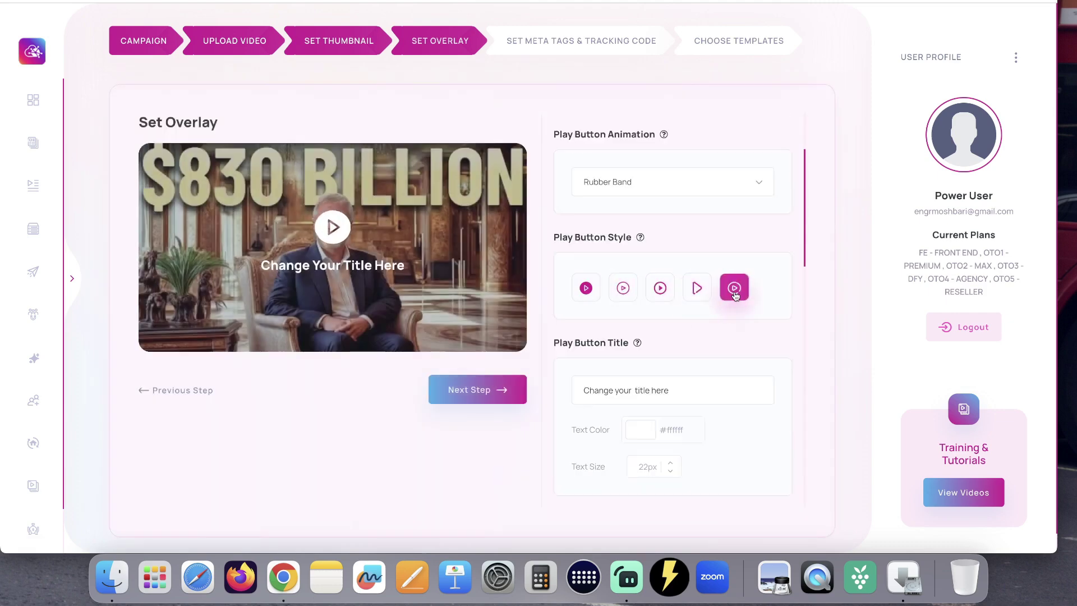
scroll(673, 295, "down", 3)
type("Click To Watch The Video")
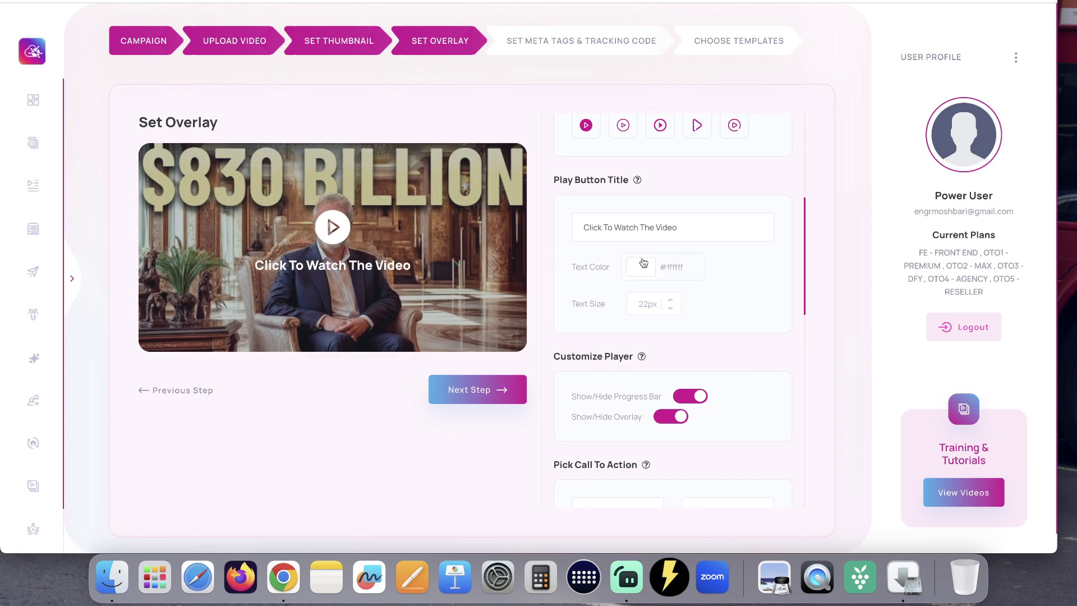
scroll(759, 357, "down", 3)
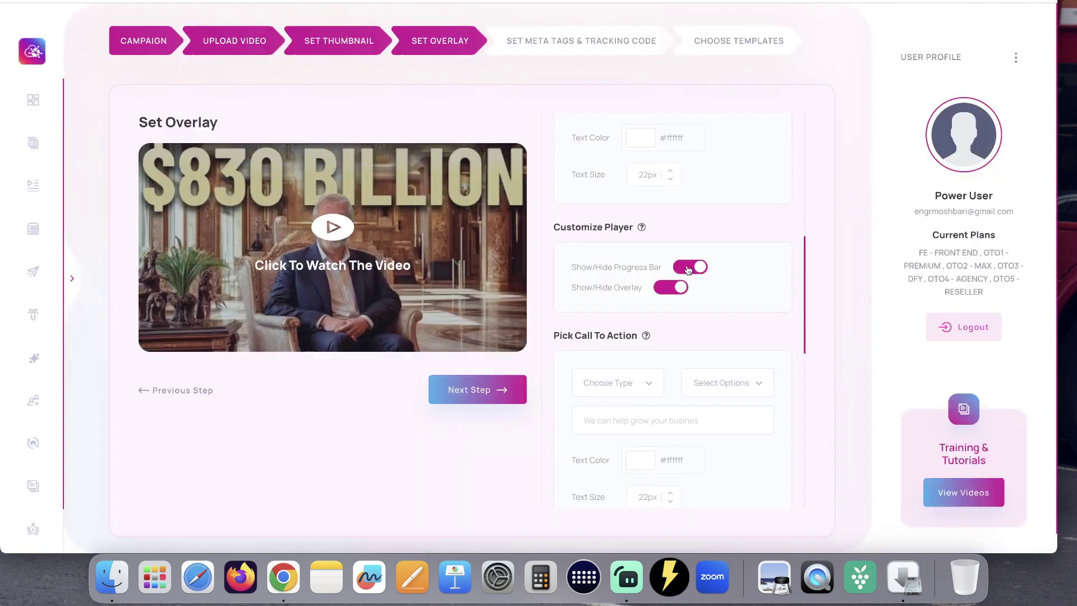
left_click(690, 268)
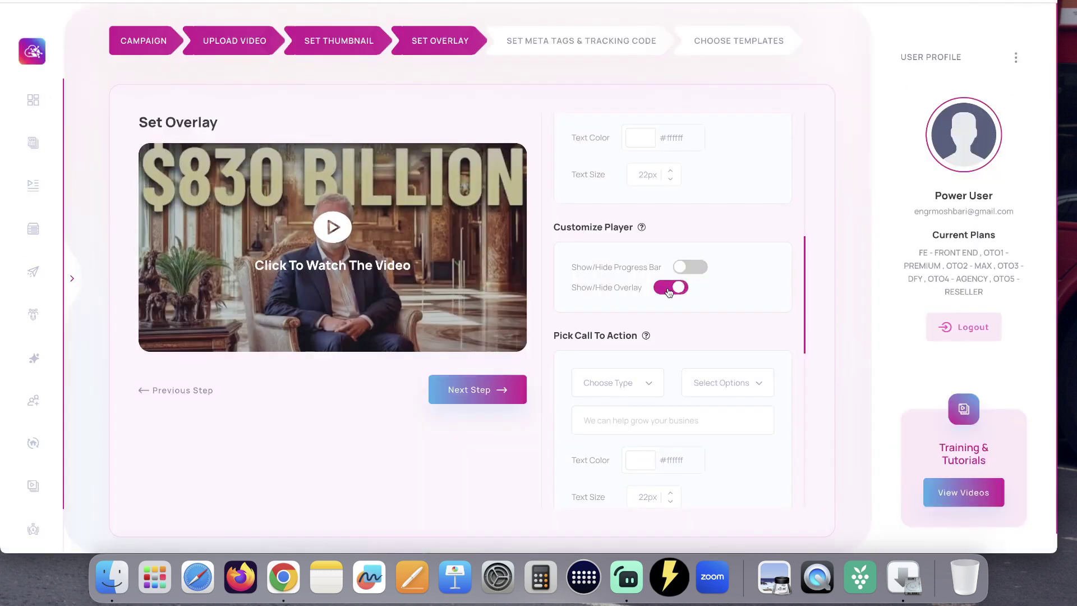
left_click(670, 288)
scroll(641, 336, "down", 4)
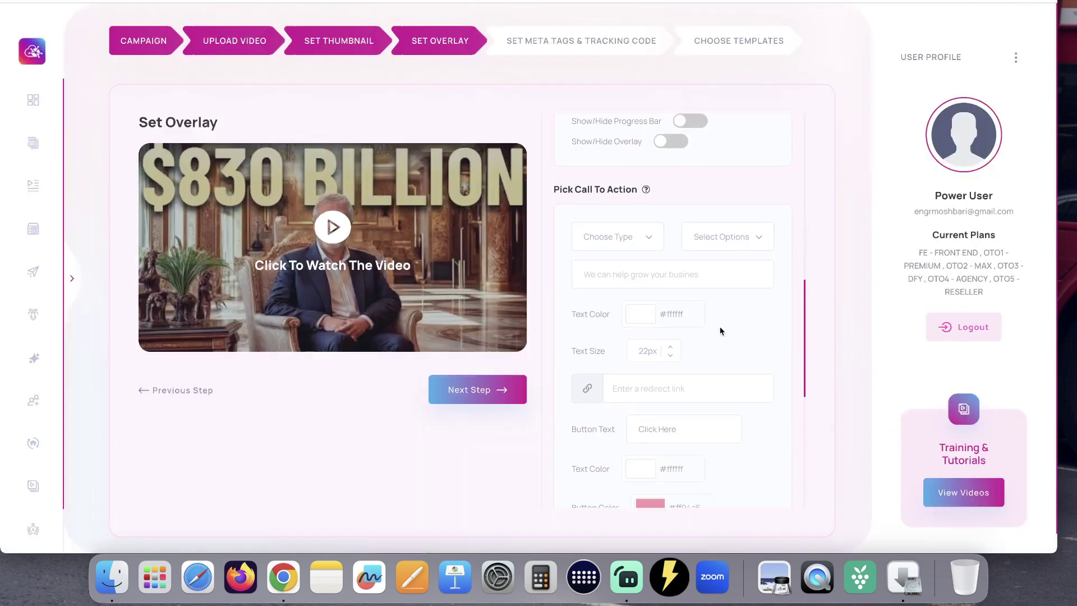
Browse the call-to-action types and timing options without choosing any.
left_click(638, 232)
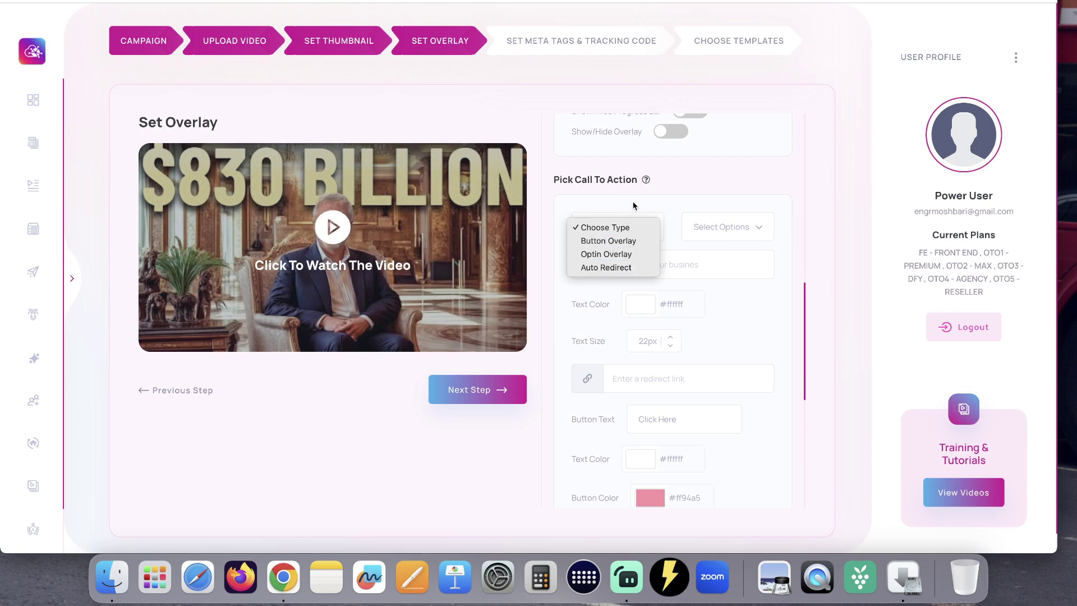
left_click(623, 227)
left_click(729, 227)
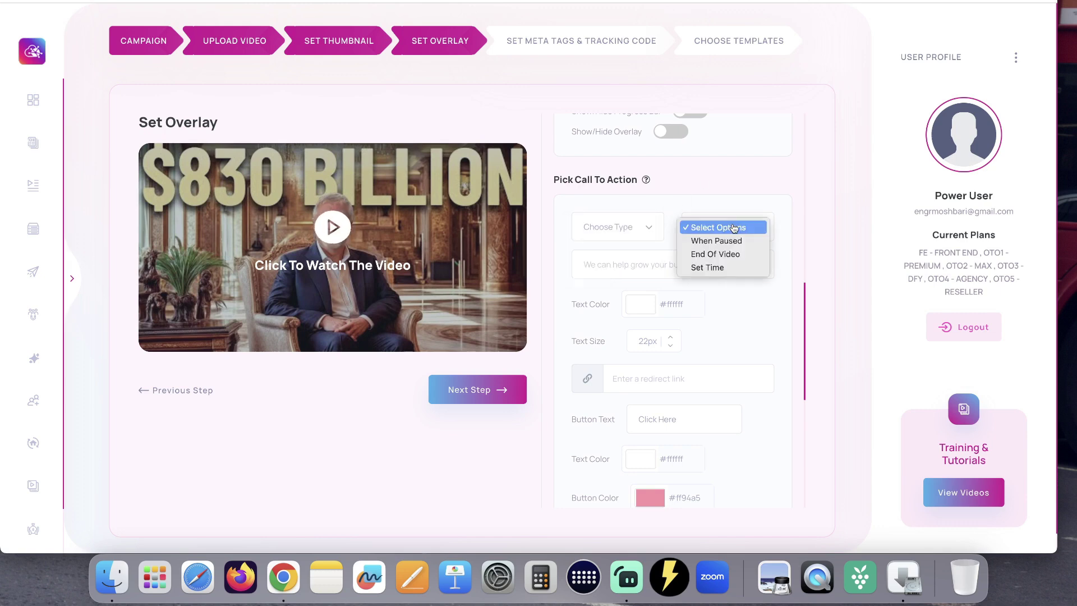
left_click(734, 256)
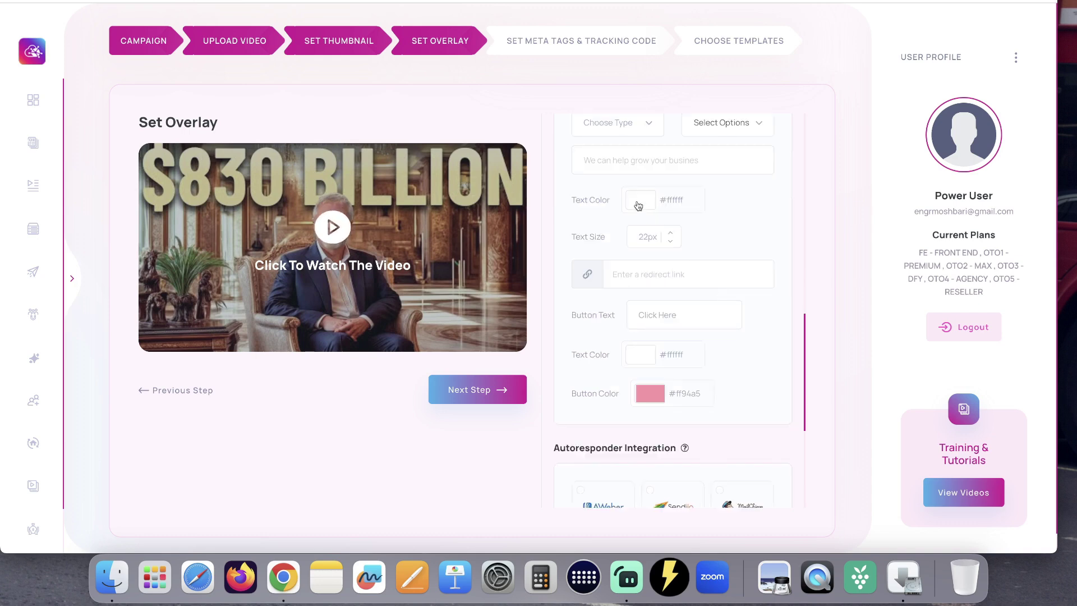
scroll(642, 245, "down", 3)
scroll(658, 278, "down", 5)
scroll(715, 320, "down", 2)
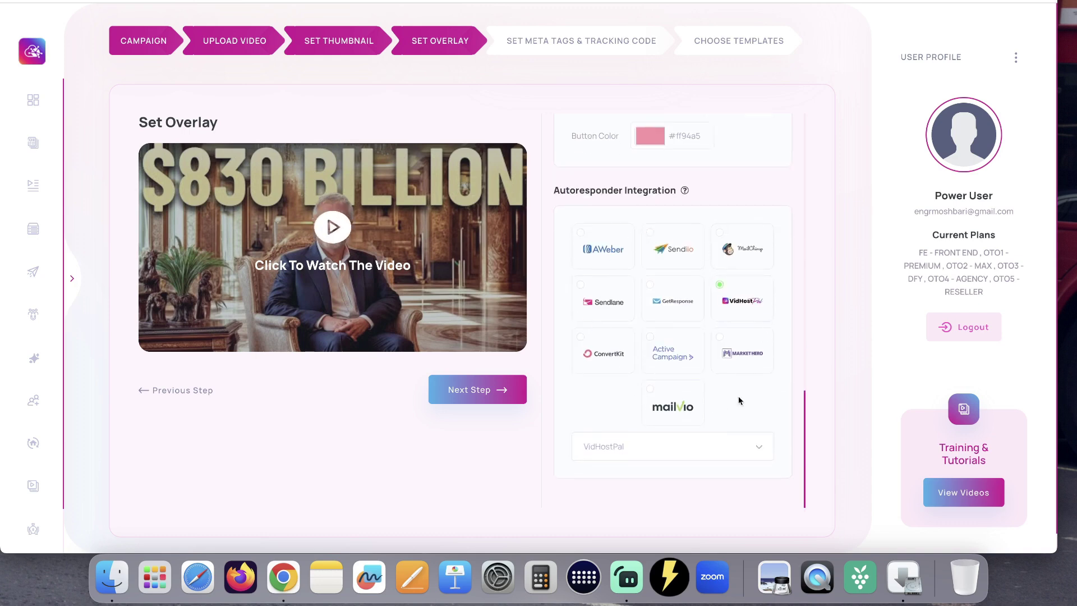
Skip meta tags, save campaign 'my new' without a template, and copy its embed code.
left_click(477, 389)
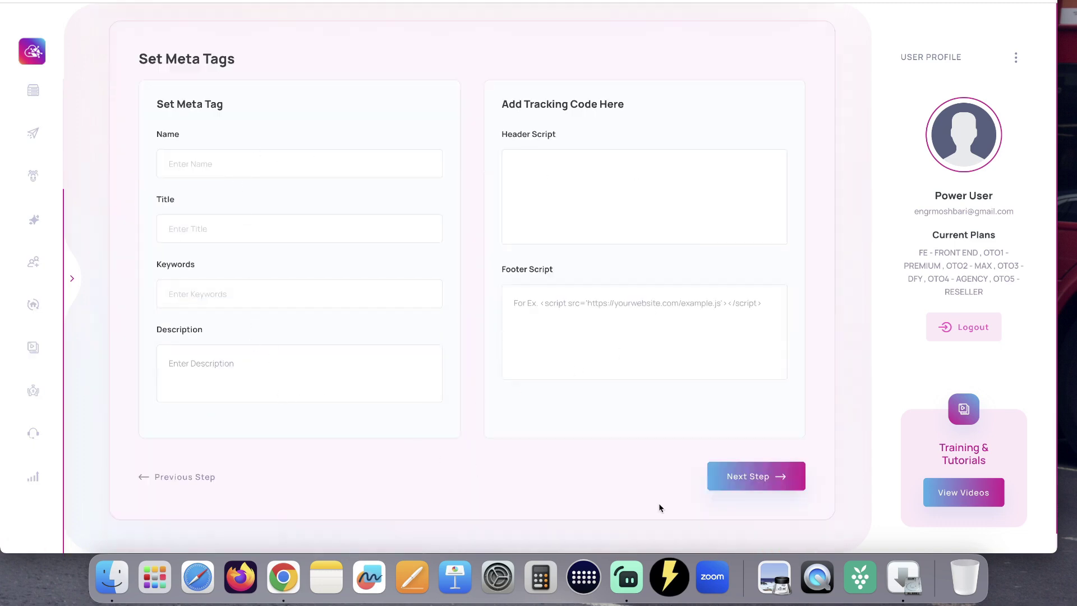
left_click(754, 475)
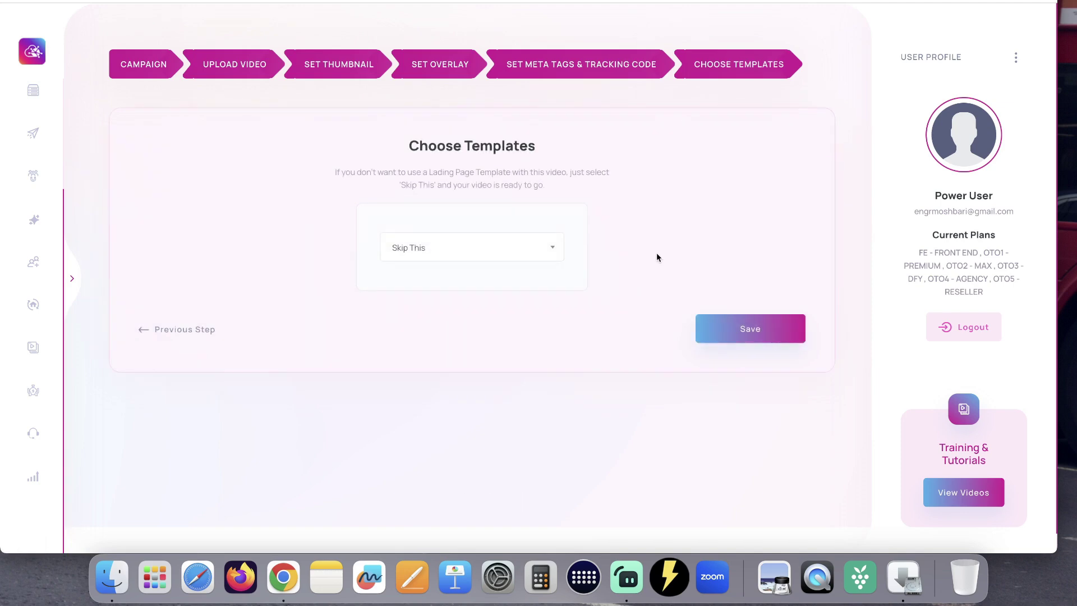
left_click(750, 328)
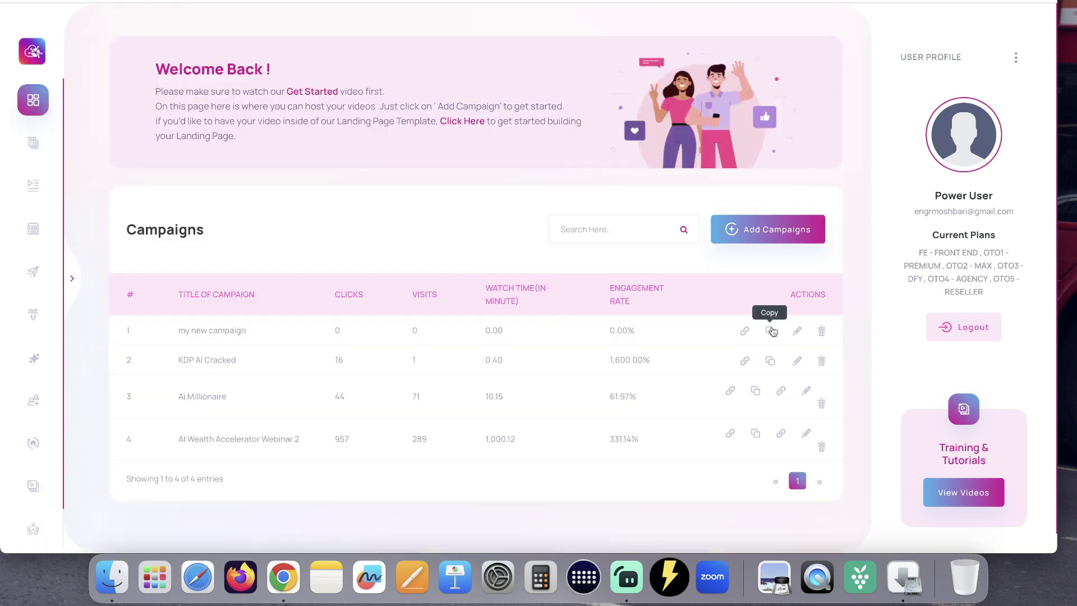
left_click(771, 331)
left_click(604, 296)
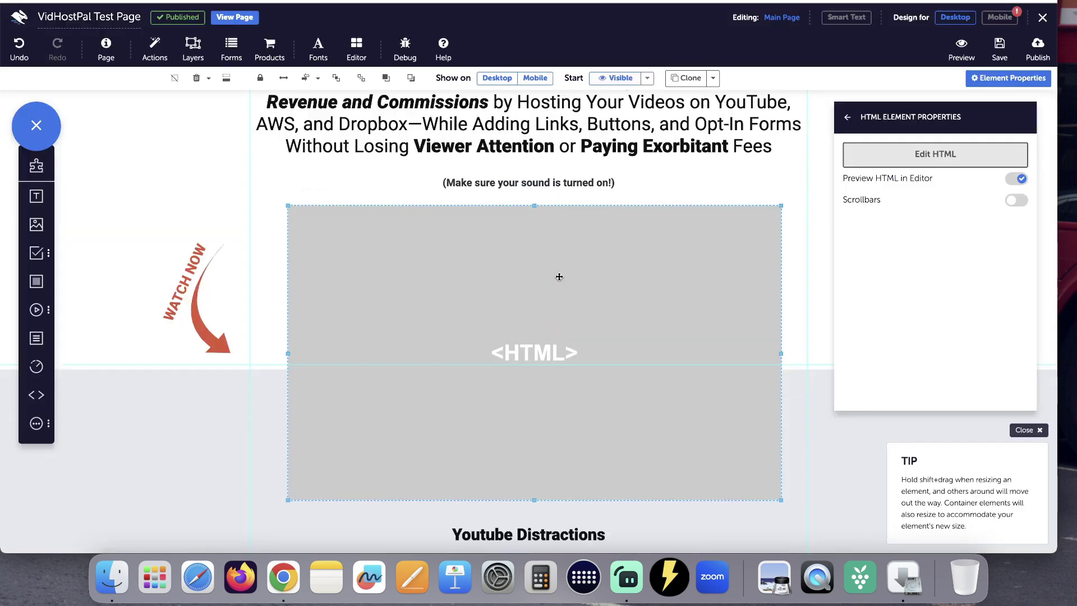
Paste the embed code into the HTML element's code editor and save it.
left_click(935, 154)
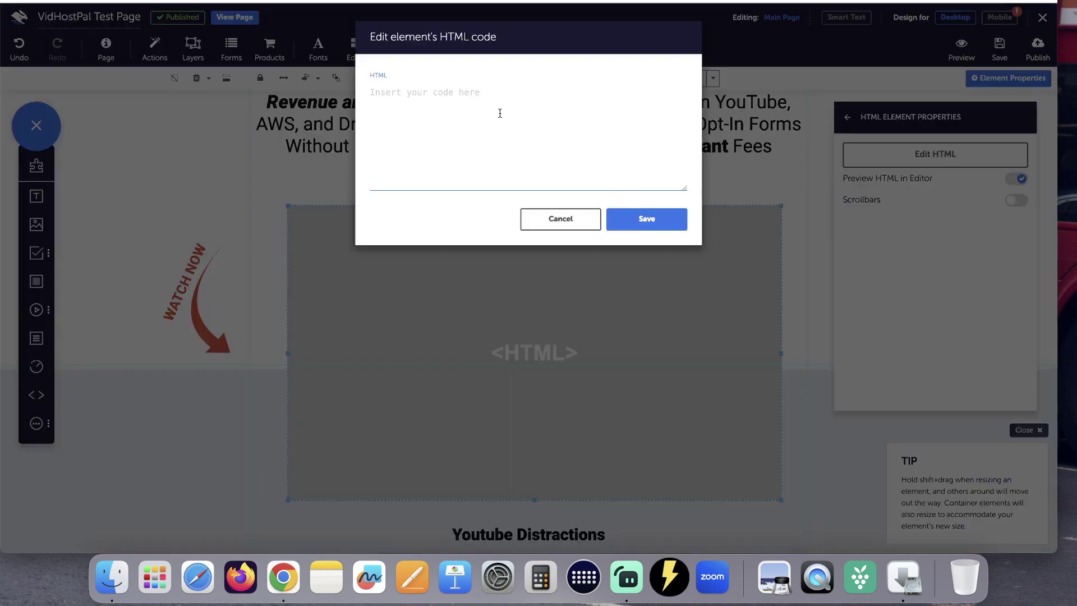
left_click(499, 116)
key("super+v")
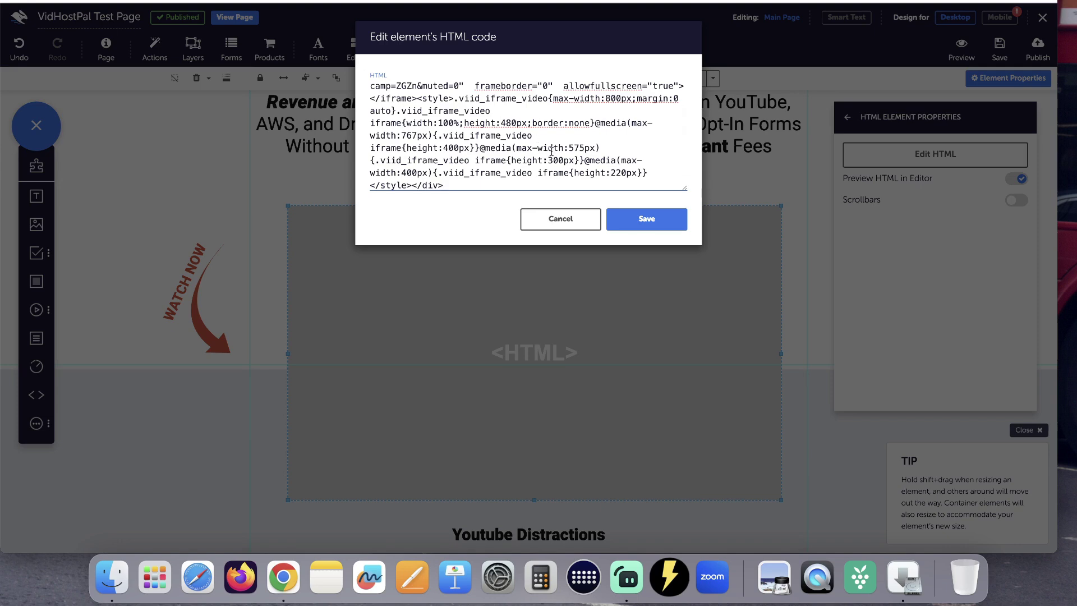
left_click(646, 219)
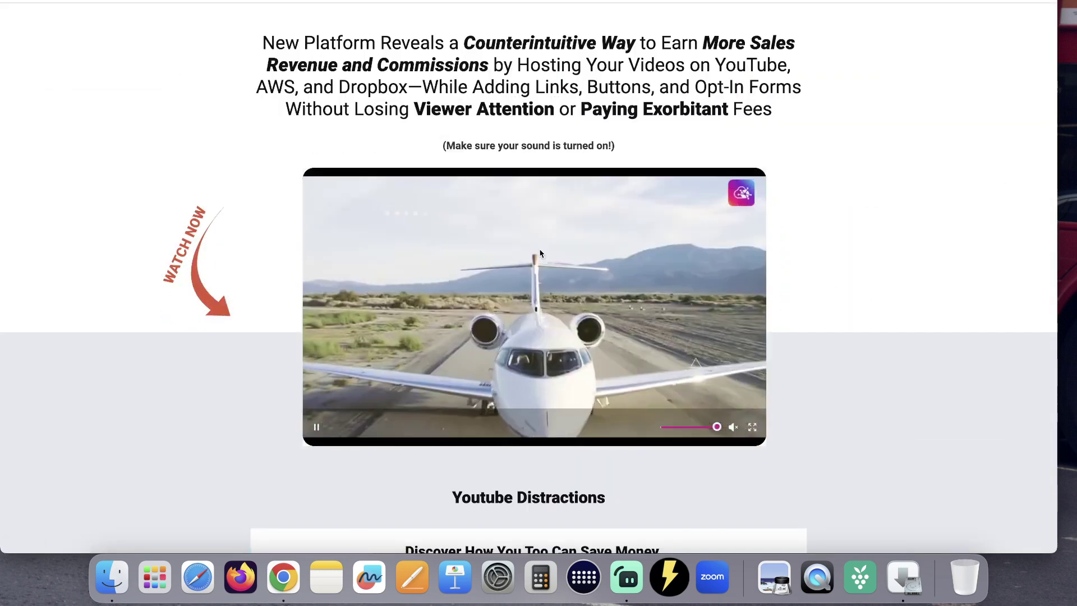
scroll(656, 342, "down", 1)
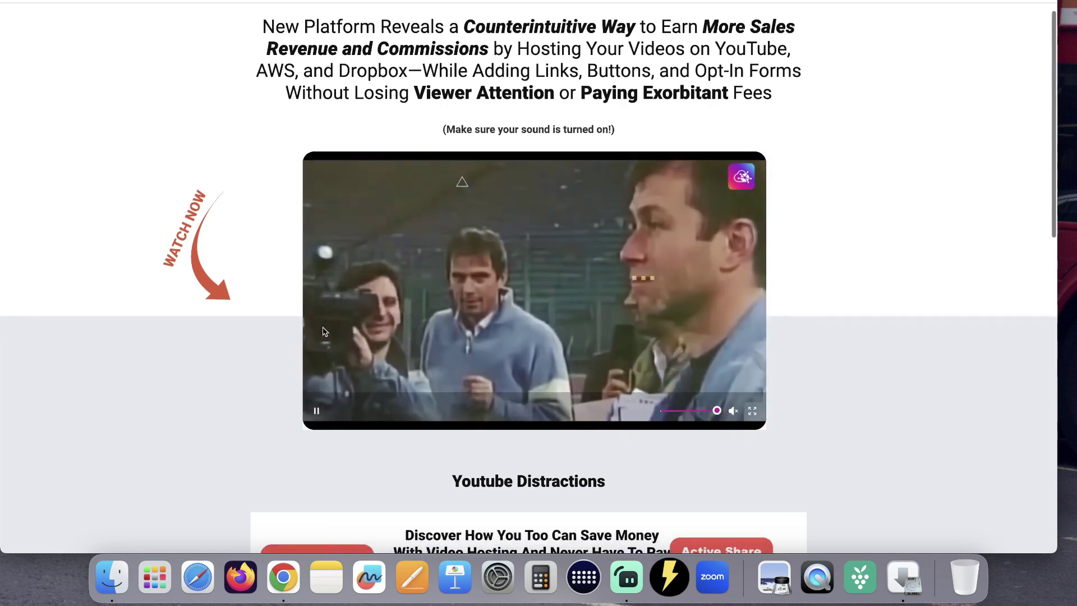